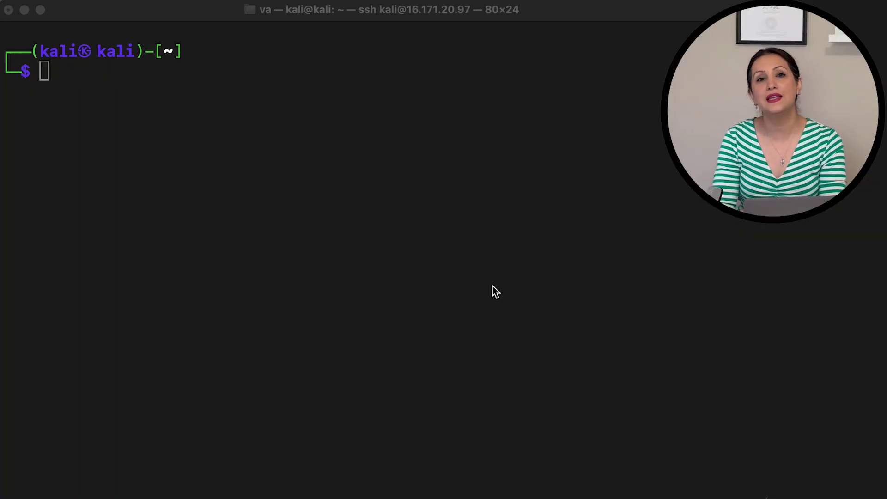
Step: Install the tor package with sudo apt install tor
click(244, 143)
text(s)
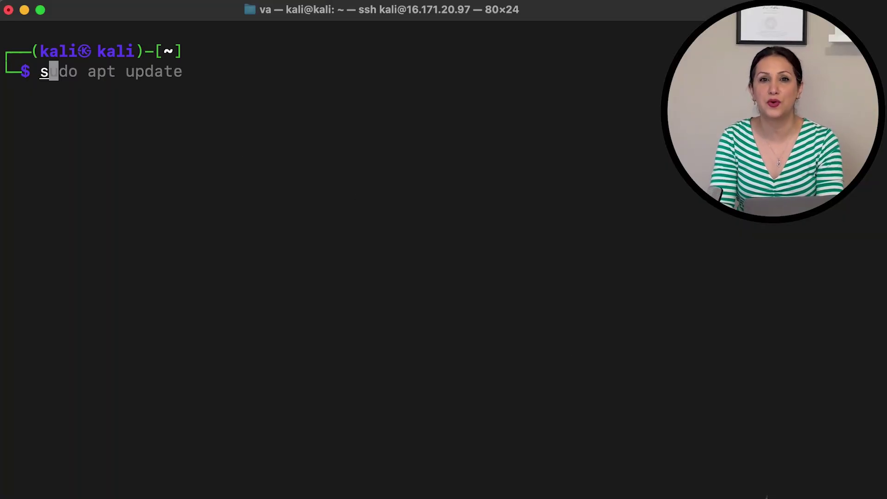
text(udo apt install tor)
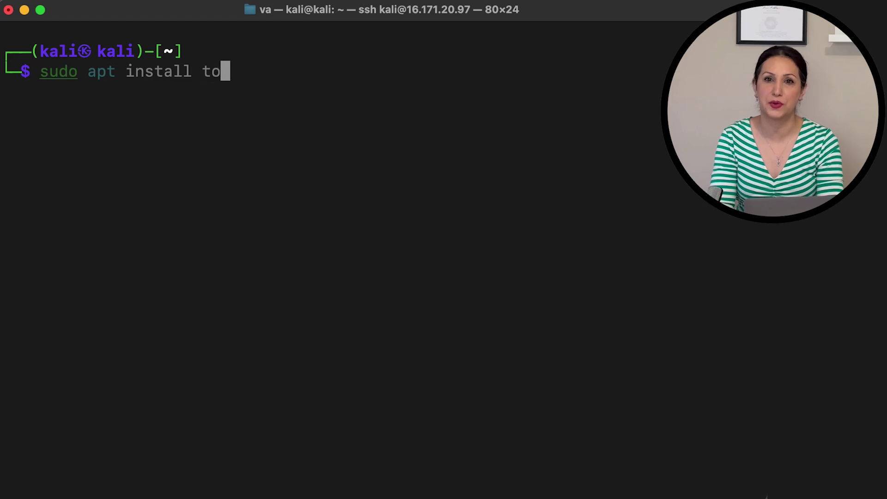
key(Return)
key(Return)
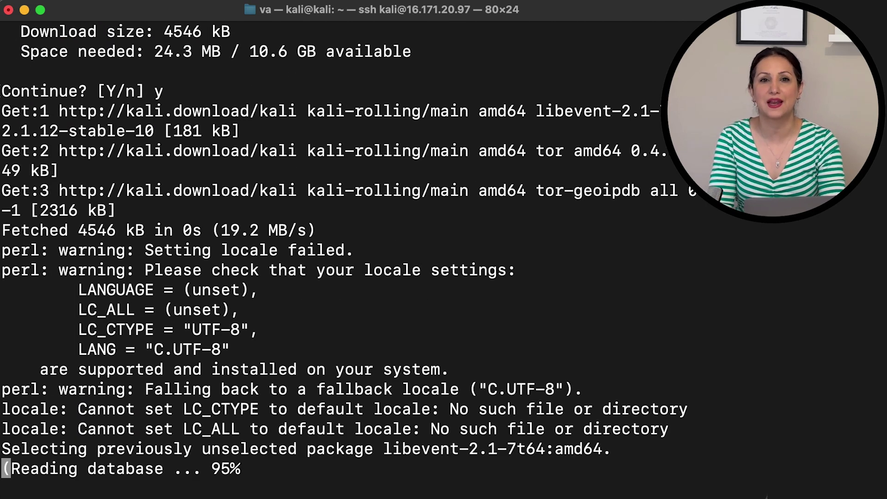
Step: Start the tor service with systemctl and check that its status shows active
text(sudo s)
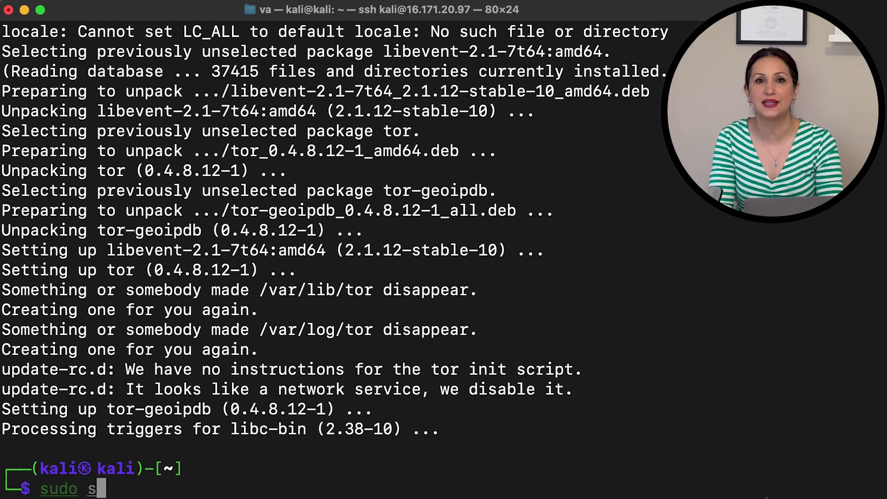
text(ystemctl start tor)
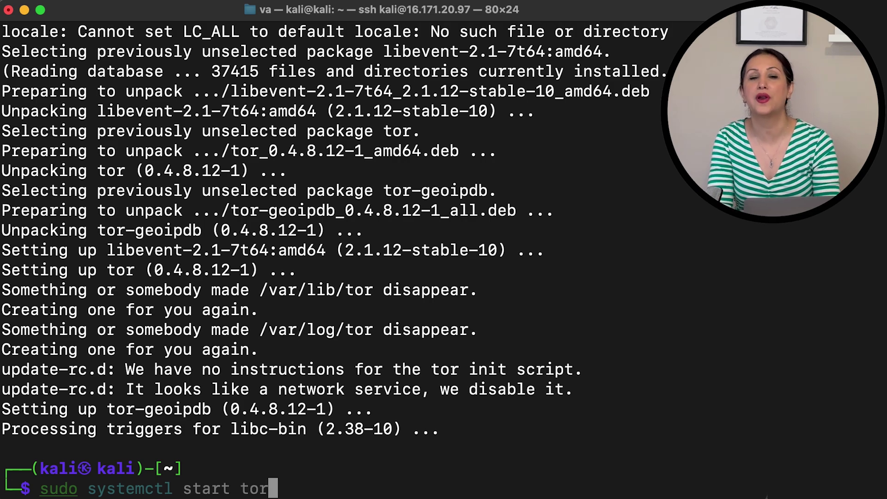
key(Return)
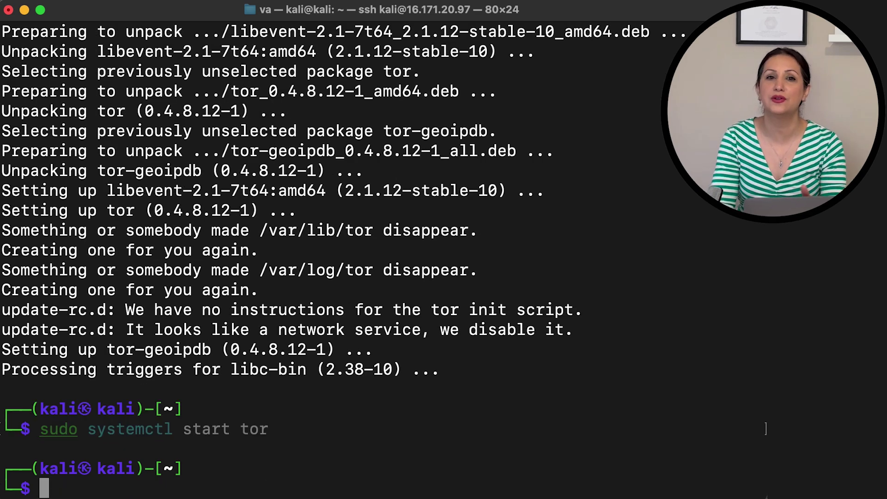
key(Up)
key(Left)
key(Left)
key(Left)
key(Left)
key(BackSpace)
key(BackSpace)
text(tus)
key(Return)
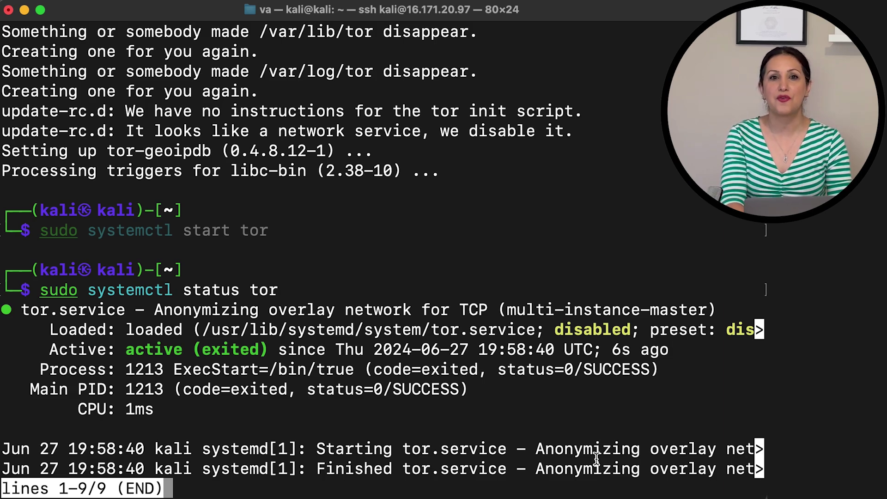
Step: Clear the screen and install python3-pip, confirming the installation with y
key(q)
key(ctrl+l)
text(sudo apt install python3-pip)
key(Return)
text(y)
key(Return)
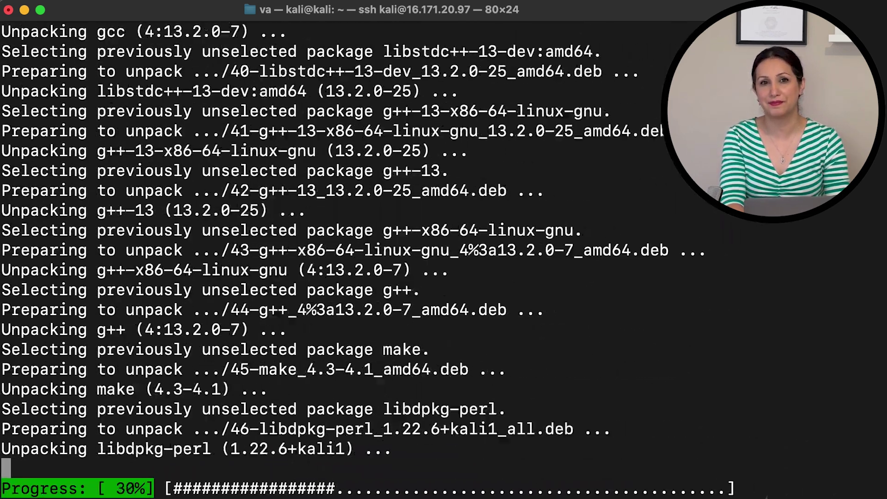
Step: Install the tornet package with sudo pip install tornet
text(sudo pip instal)
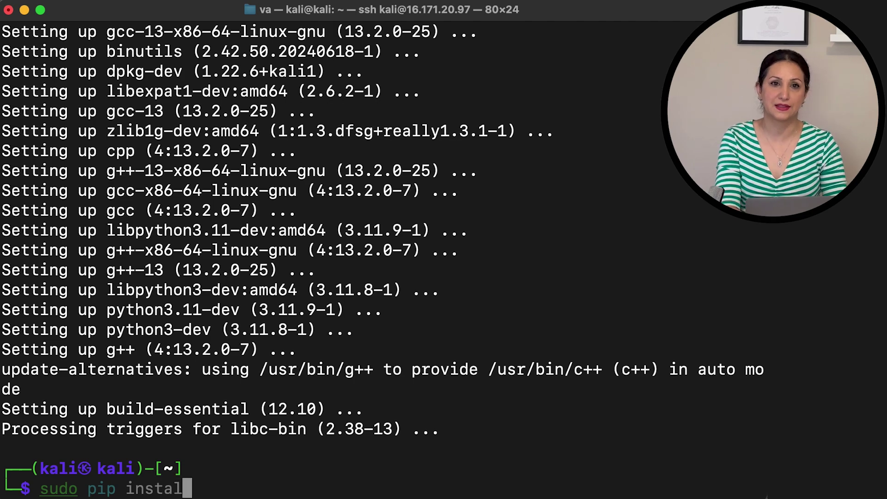
text(l tornet)
key(Return)
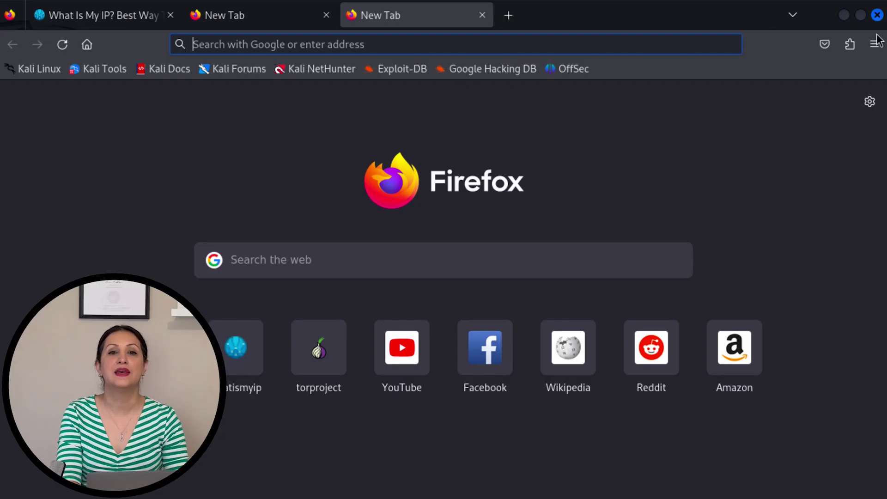
click(874, 44)
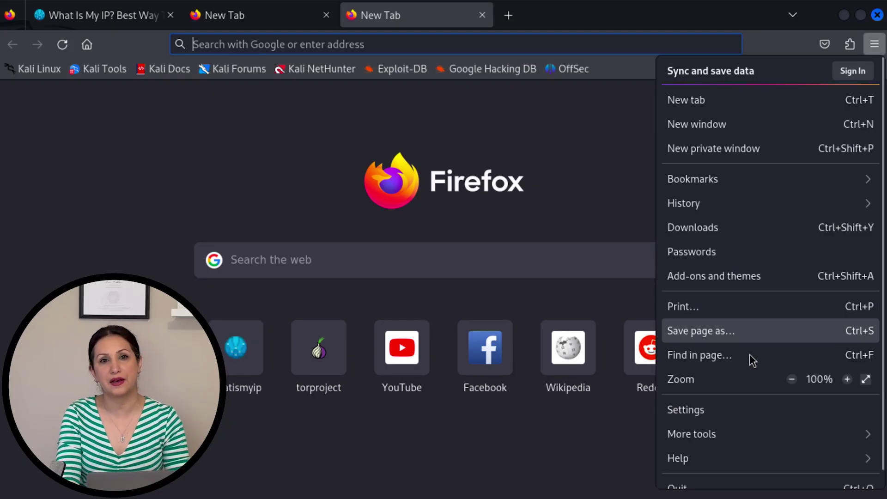
Step: Find Firefox's network connection settings by searching 'netw' in Settings
click(687, 410)
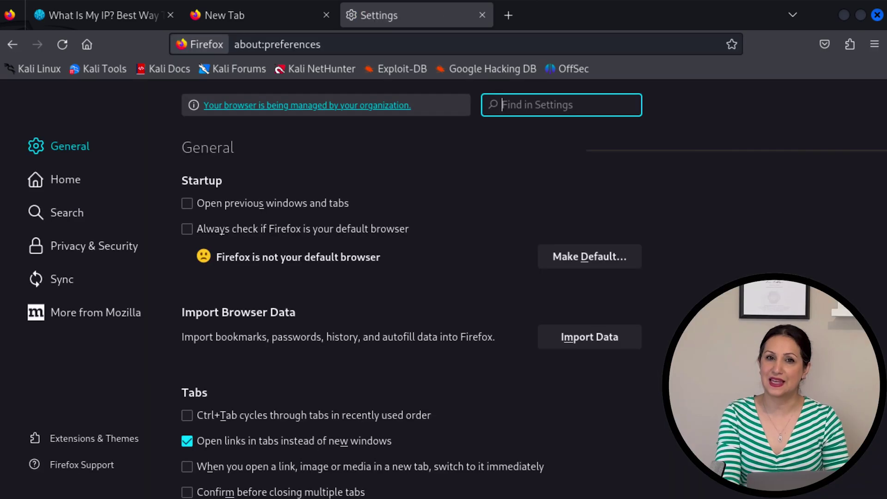
text(netw)
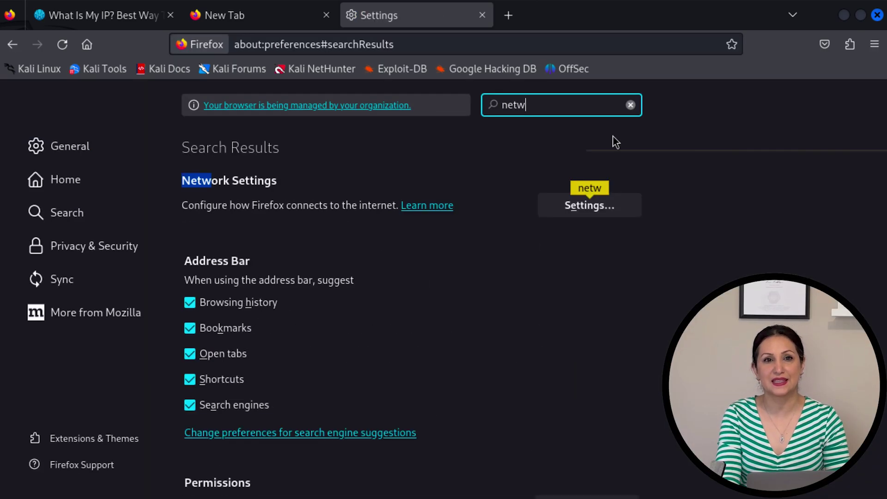
click(570, 211)
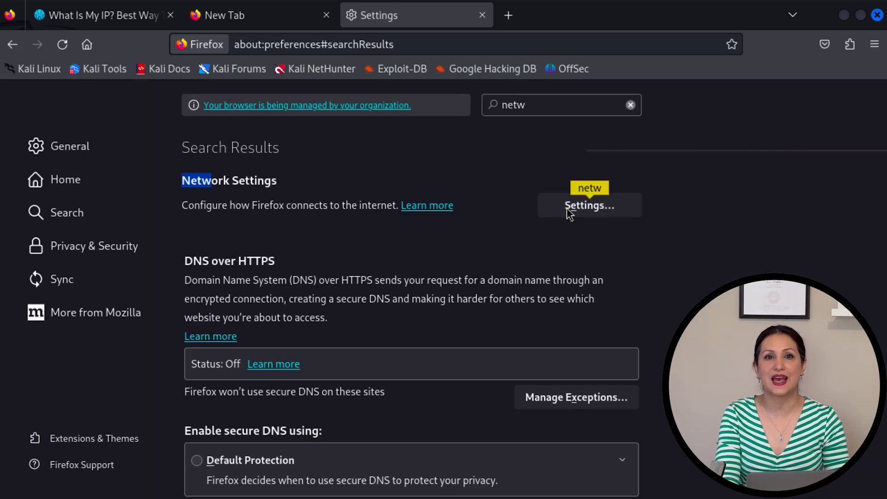
Step: Set a manual SOCKS v5 proxy at 127.0.0.1 port 9050 with proxy DNS, and save
click(204, 243)
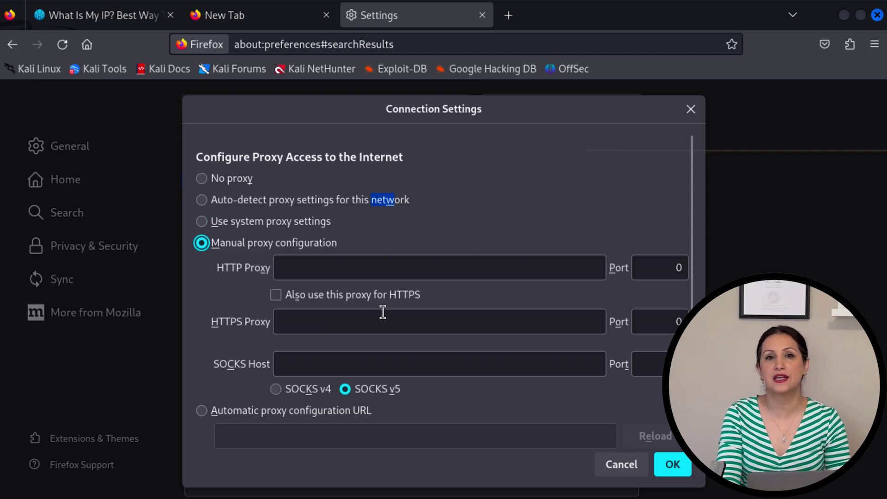
scroll(383, 313, down, 3)
click(306, 282)
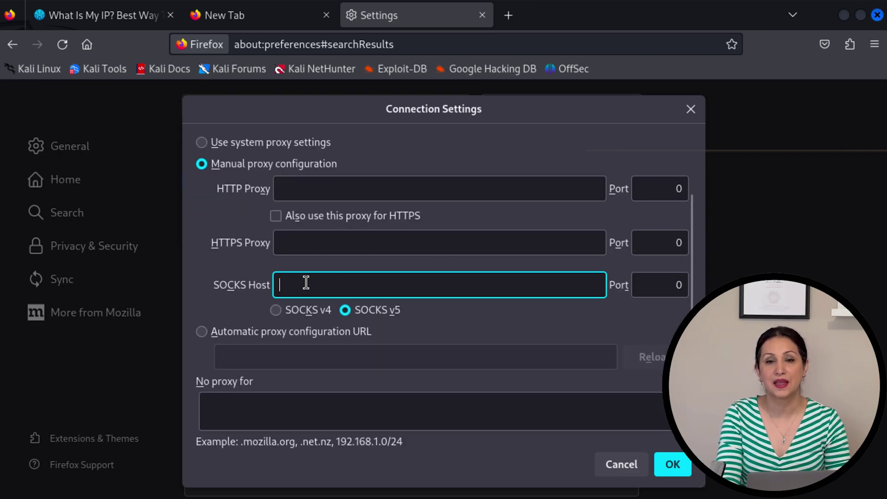
text(127.0.0.1)
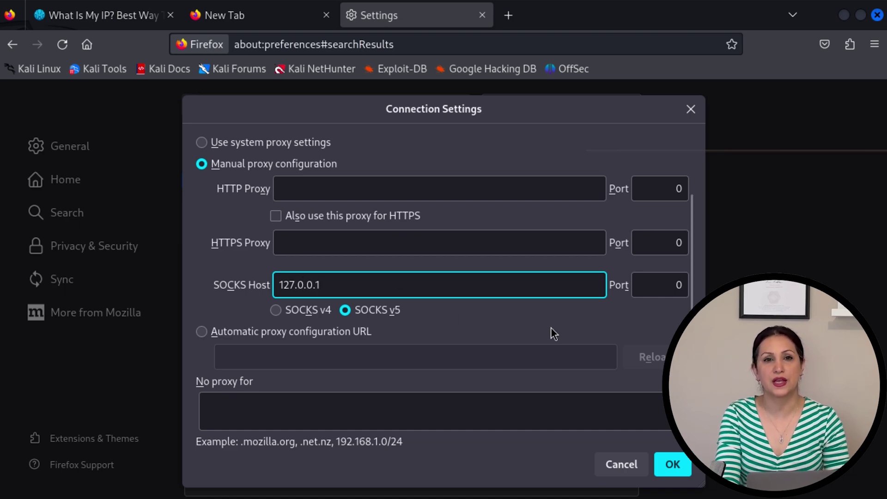
click(681, 288)
key(BackSpace)
text(90)
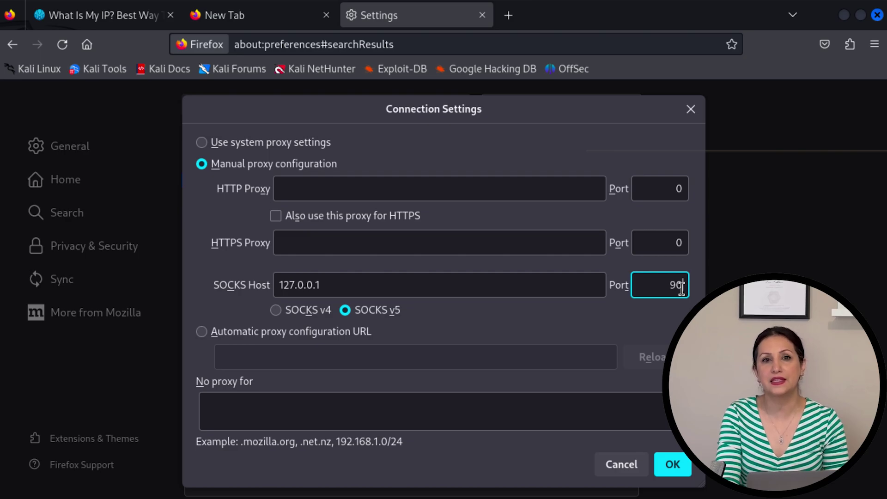
text(50)
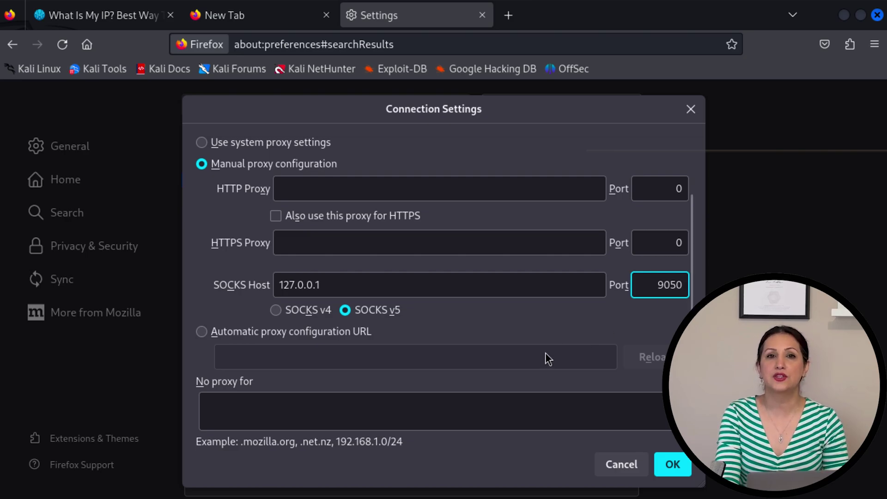
scroll(546, 358, down, 3)
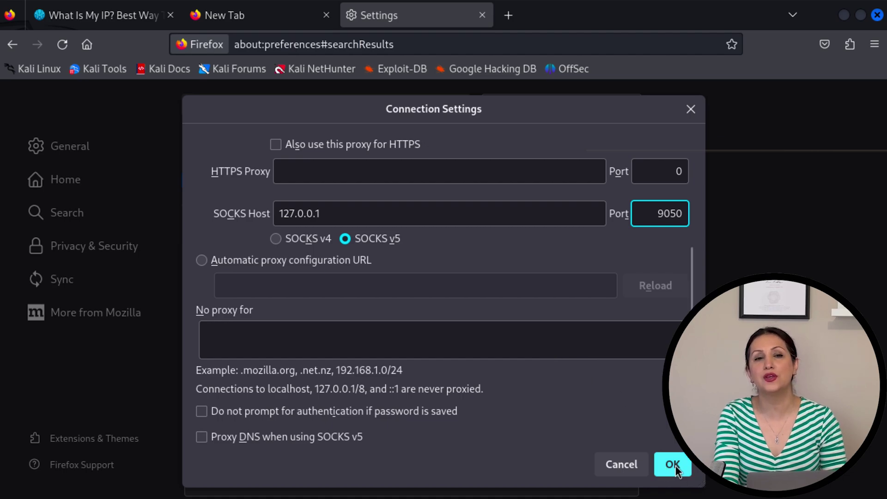
click(231, 437)
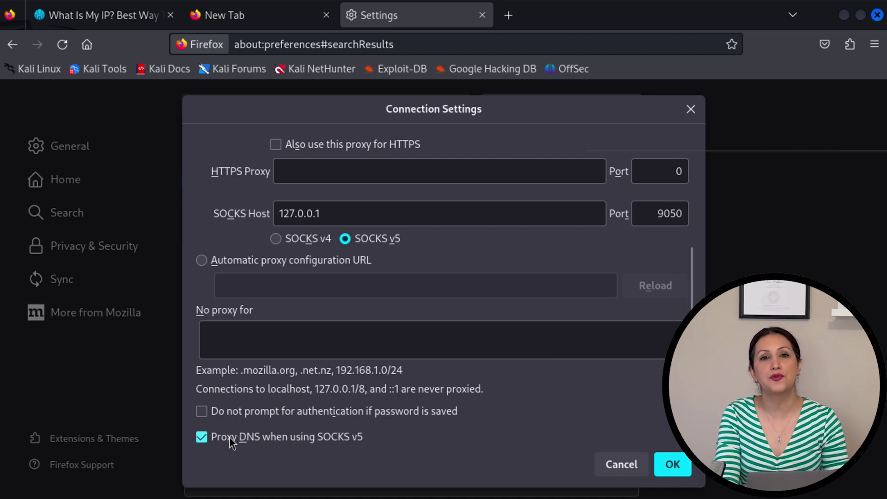
click(678, 461)
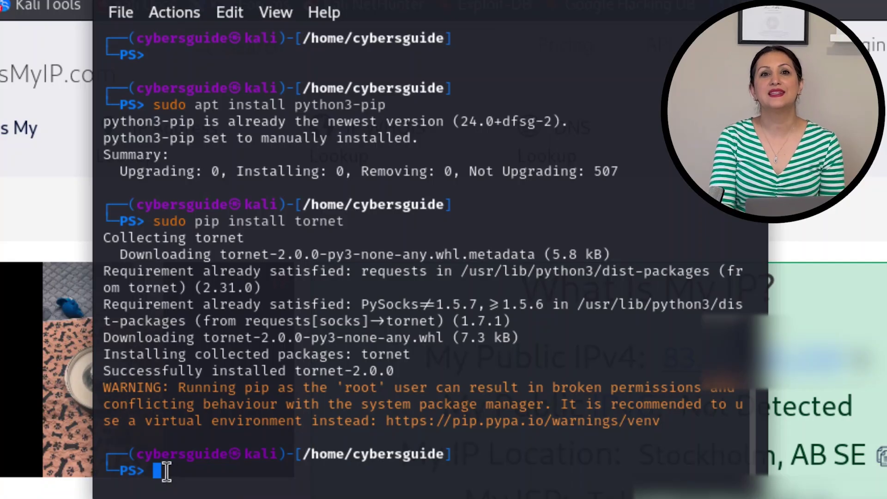
Step: Run sudo tornet --interval 60 --count 0 to rotate the IP every 60 seconds
text(sud)
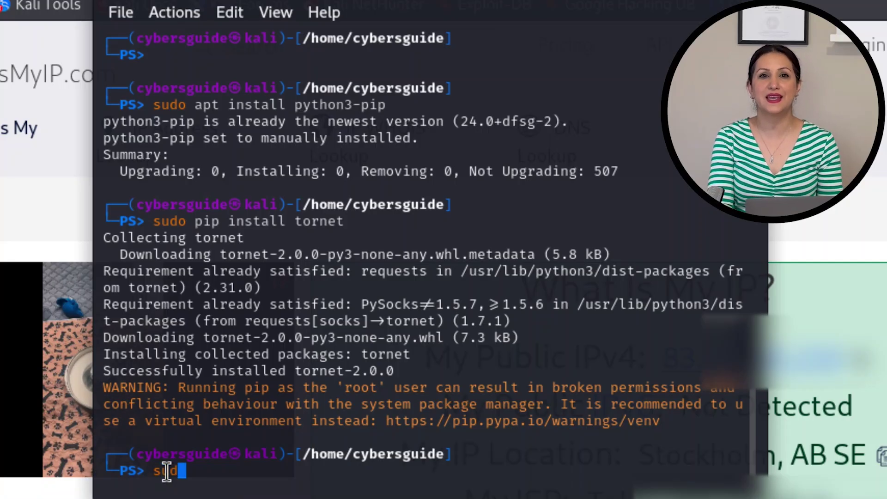
text(o tor)
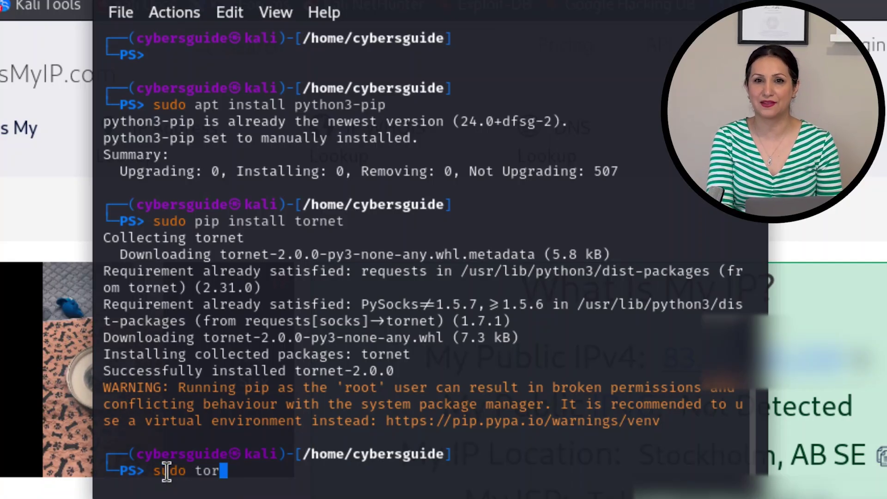
text(net --in)
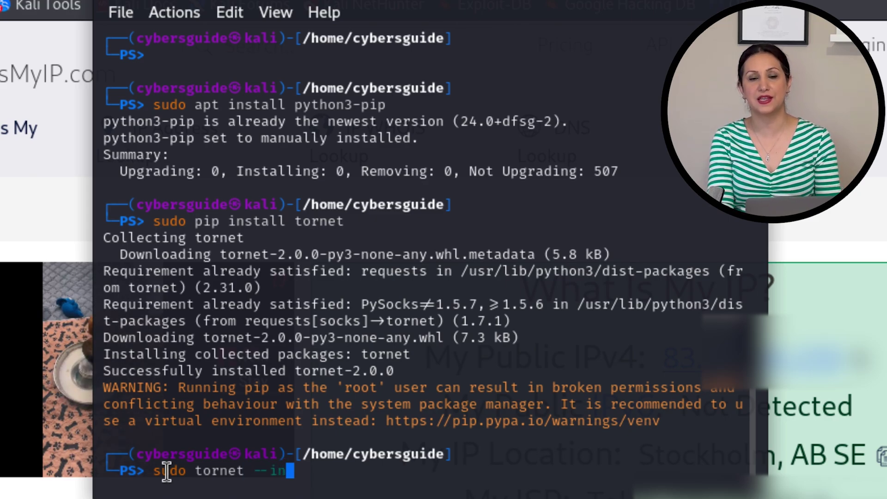
text(terval 60 --count)
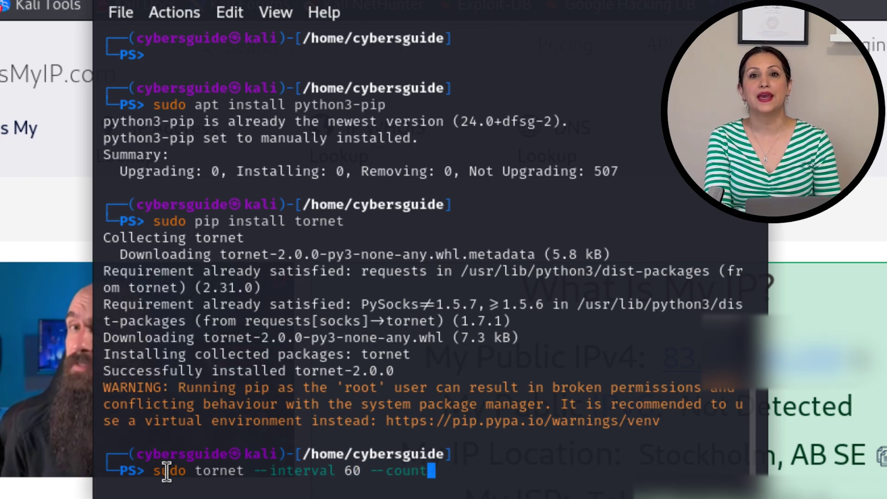
text( 0)
key(Return)
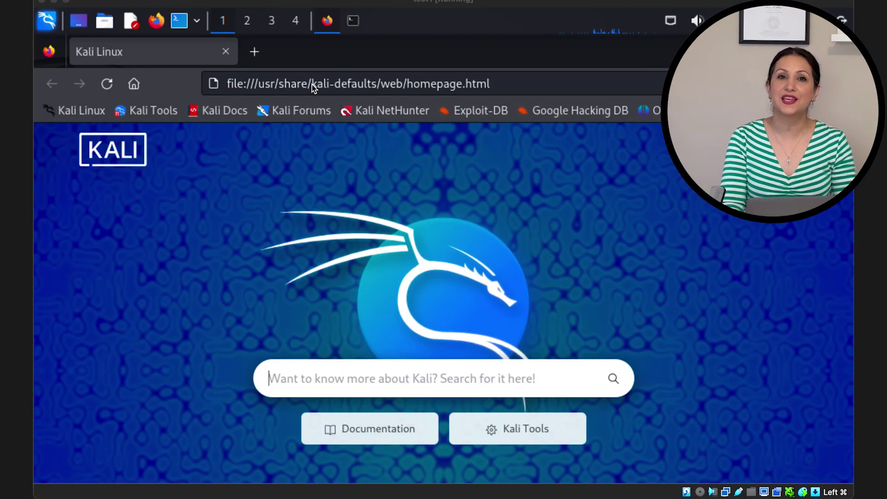
Step: Search Google for 'whatismyip' and open the WhatIsMyIP.com result
click(312, 85)
text(whatis)
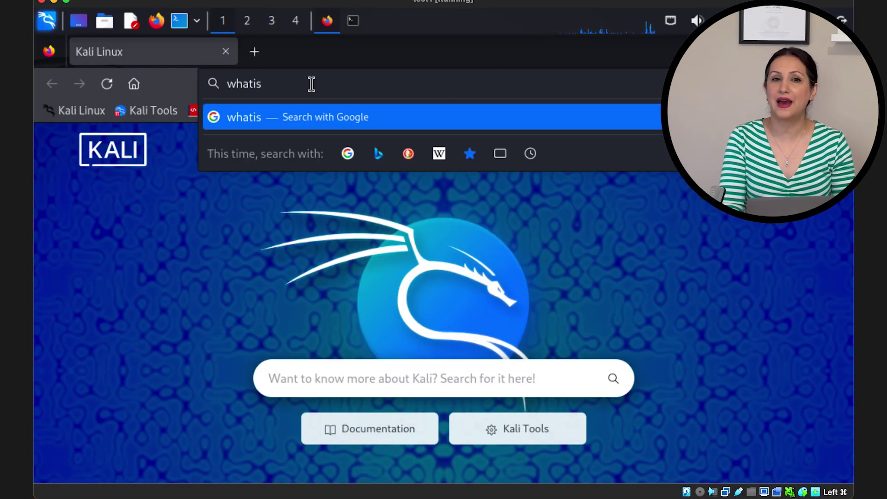
text(myip)
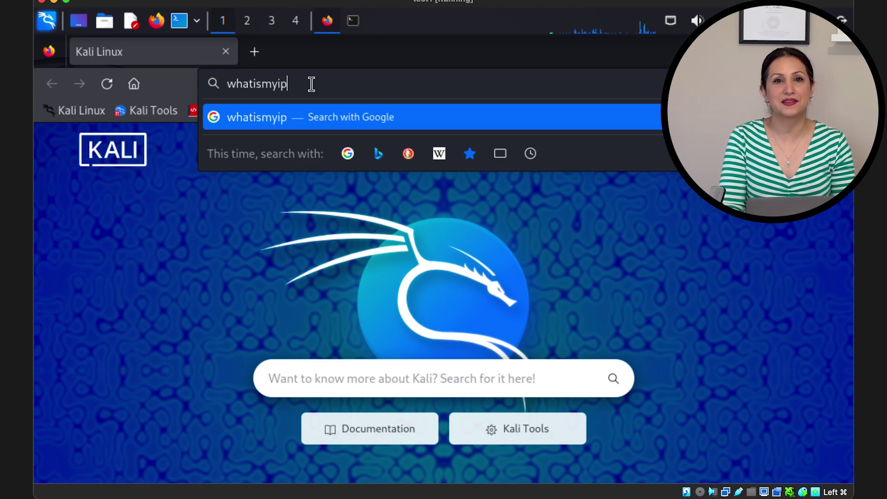
key(Return)
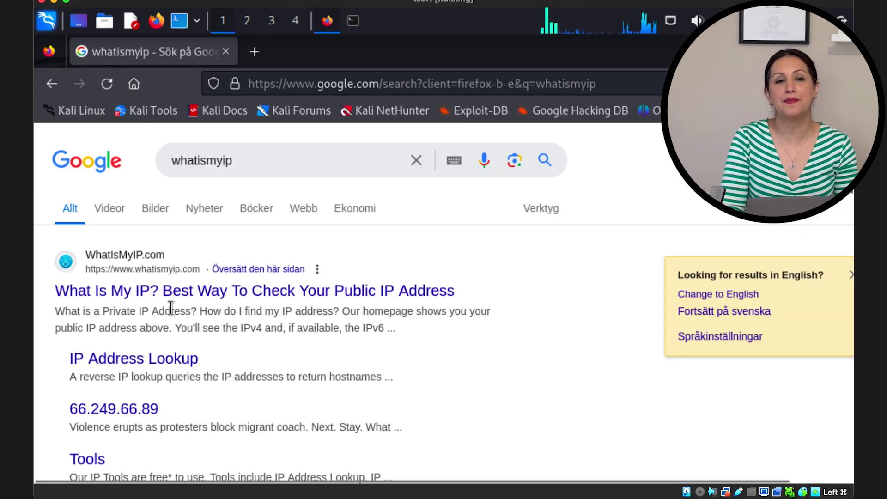
click(143, 298)
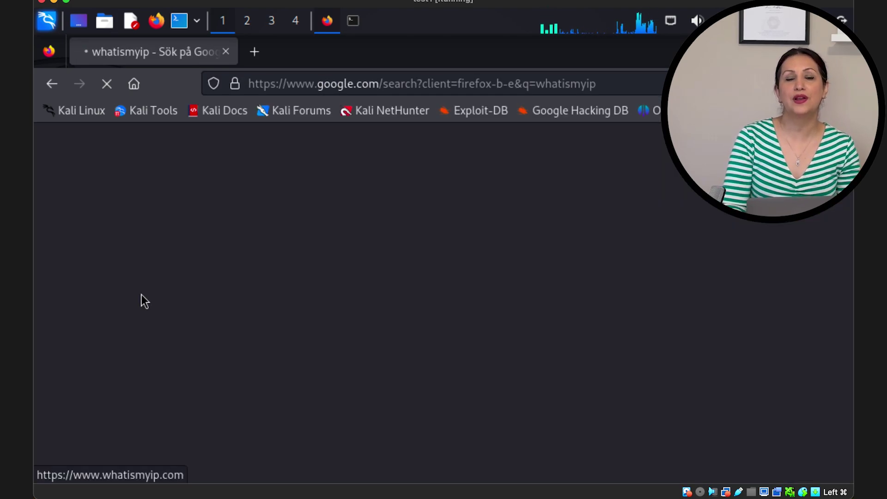